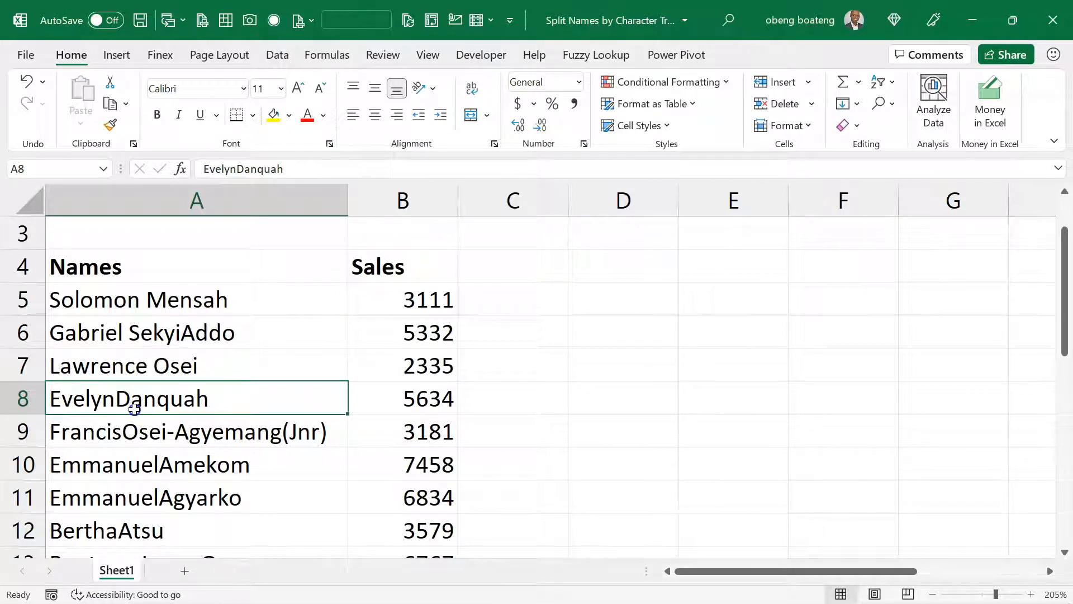
- Examine the entries in the Names column for first and last names that run together without a space
key(Down)
key(Down)
key(Down)
key(Down)
key(Down)
key(Down)
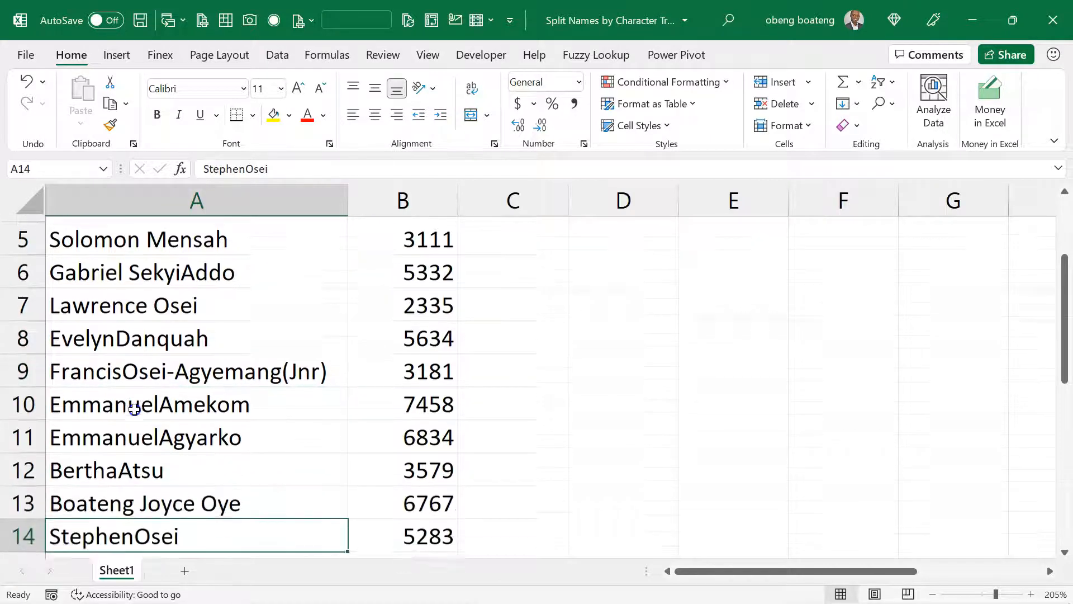
key(Up)
key(Up)
key(Up)
key(Up)
key(Down)
key(Down)
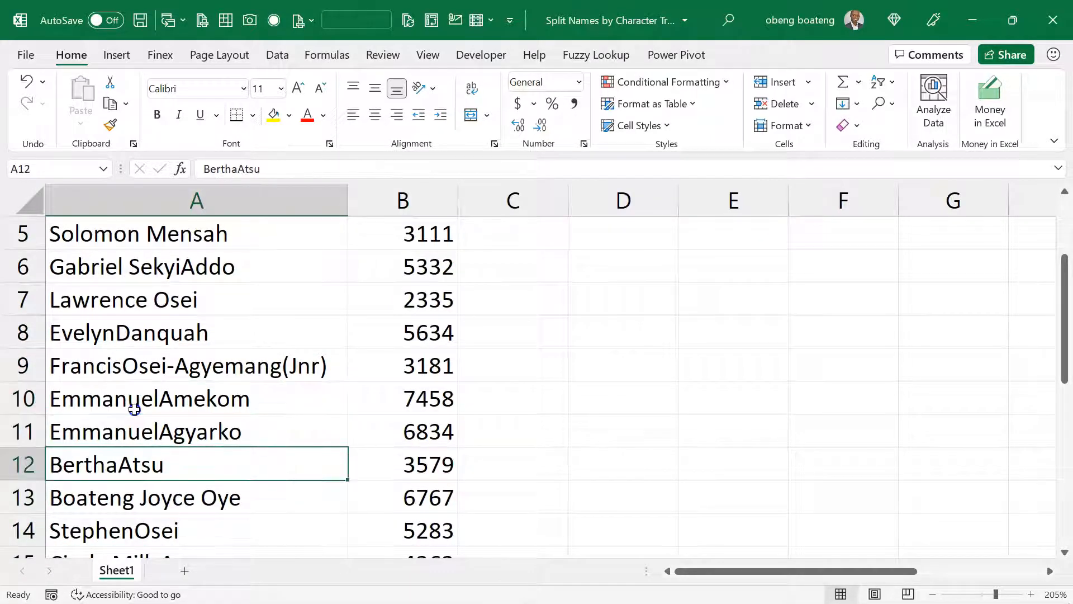
key(ctrl+Home)
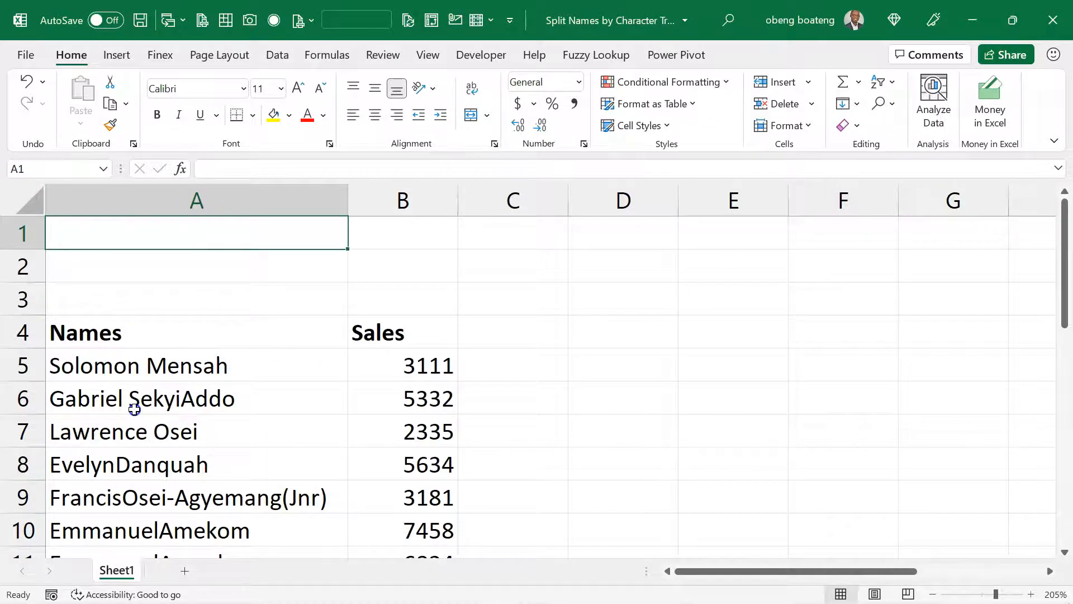
ctrl+scroll(134, 409, down, 5)
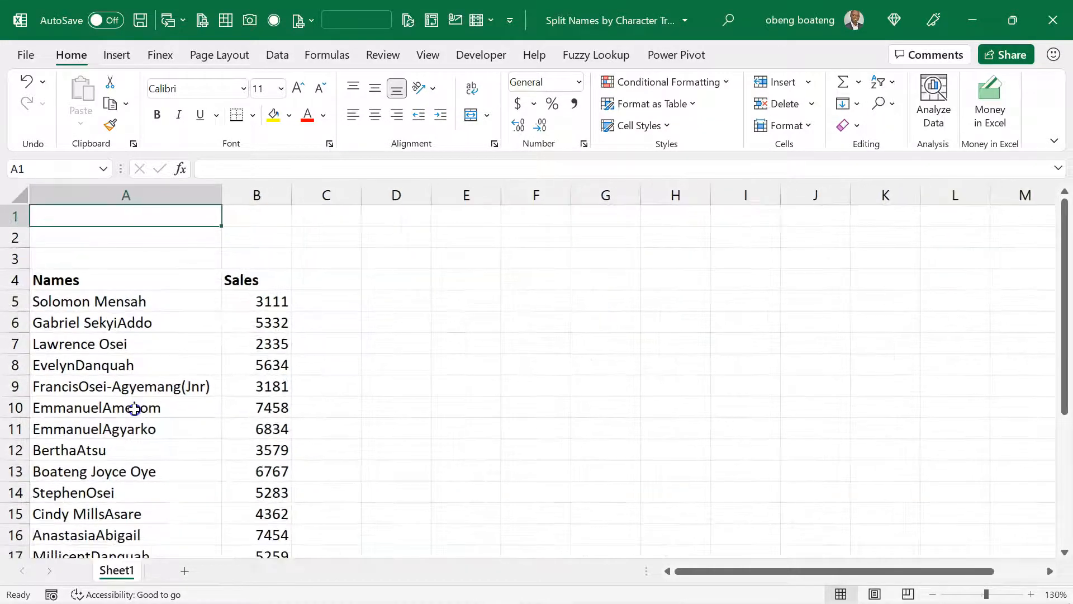
- Load the Names and Sales range A4:B25 into Power Query as a table with headers
click(274, 56)
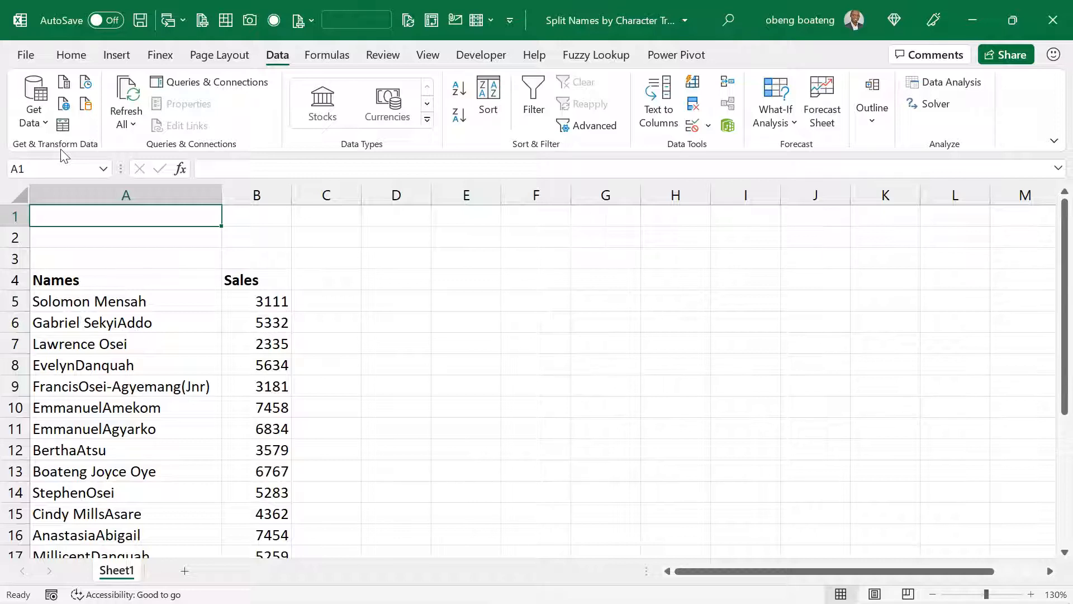
click(105, 318)
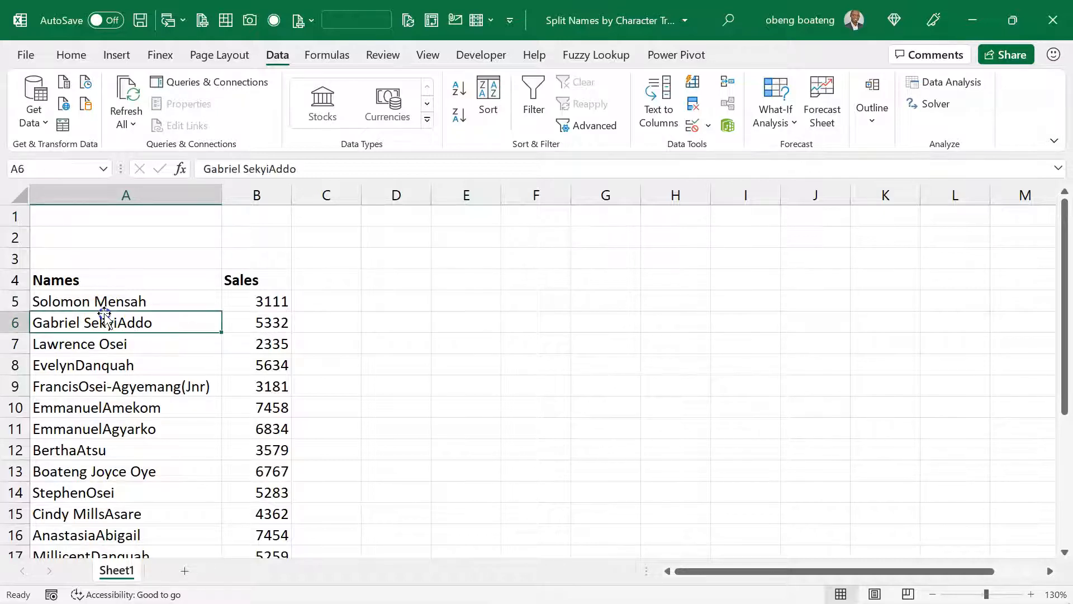
key(Down)
key(Down)
key(Down)
key(Right)
key(Left)
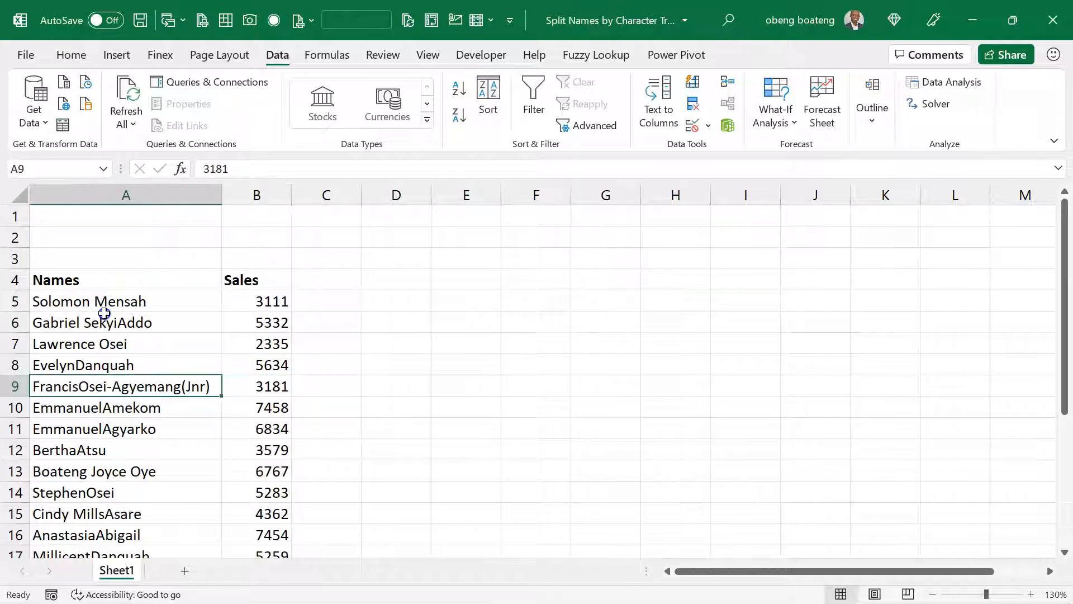
click(66, 127)
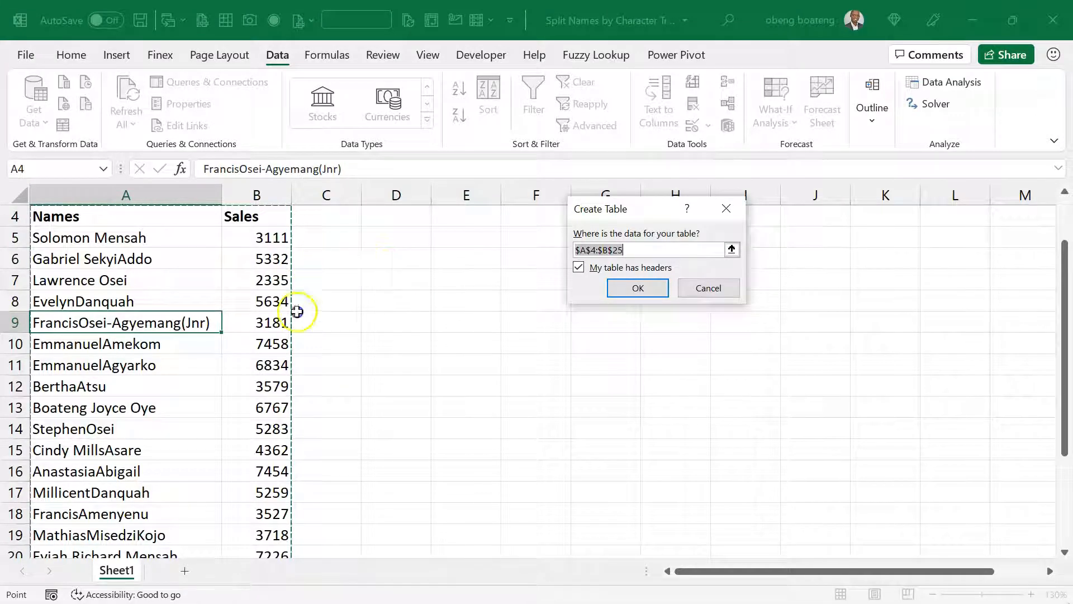
click(638, 288)
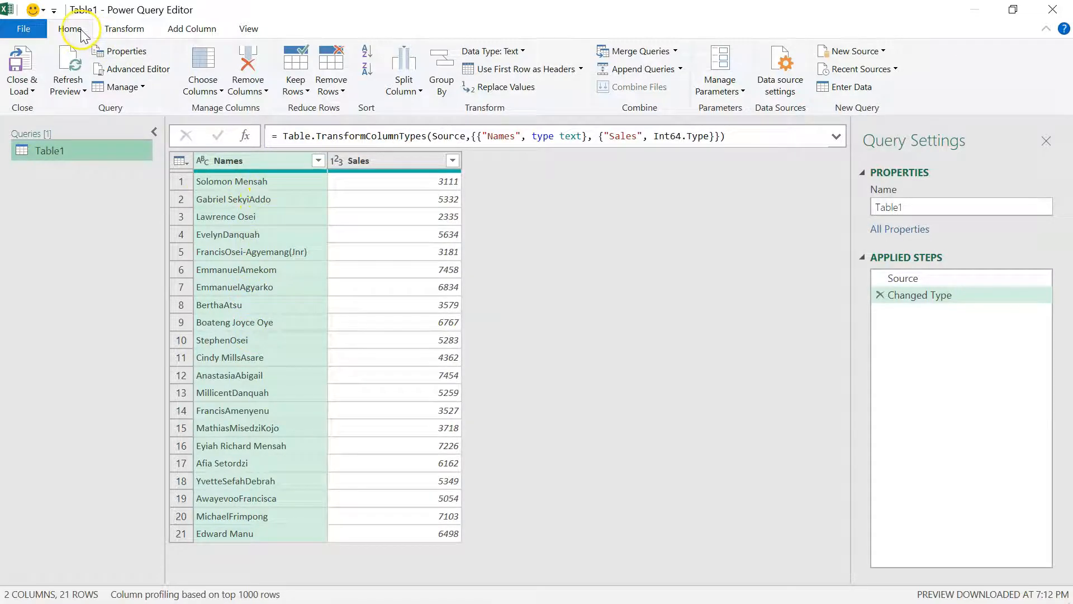
- Split the Names column by the lowercase to uppercase character transition
click(402, 88)
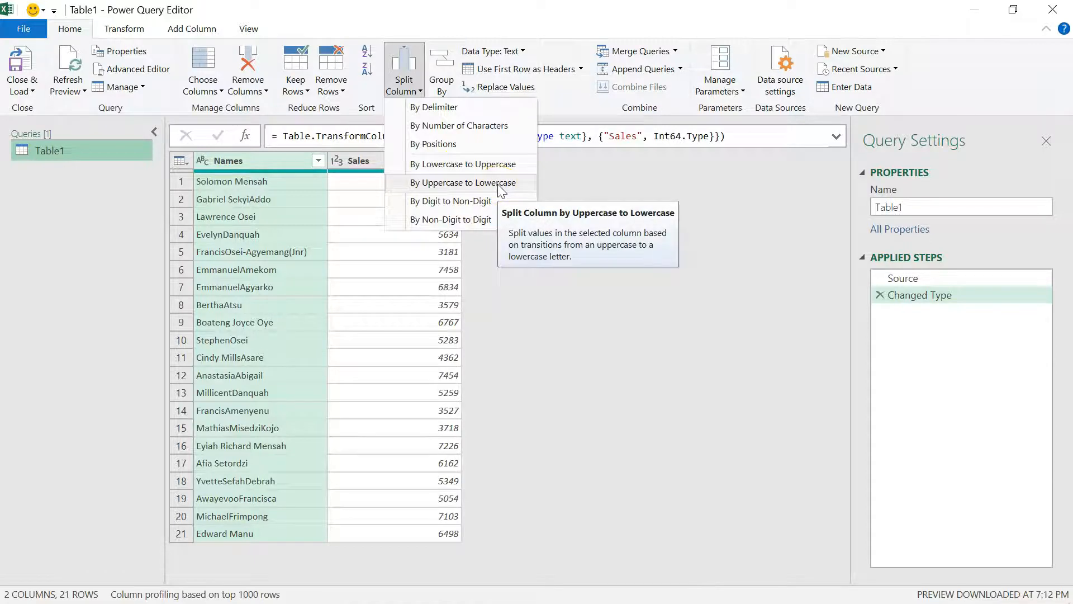
click(250, 228)
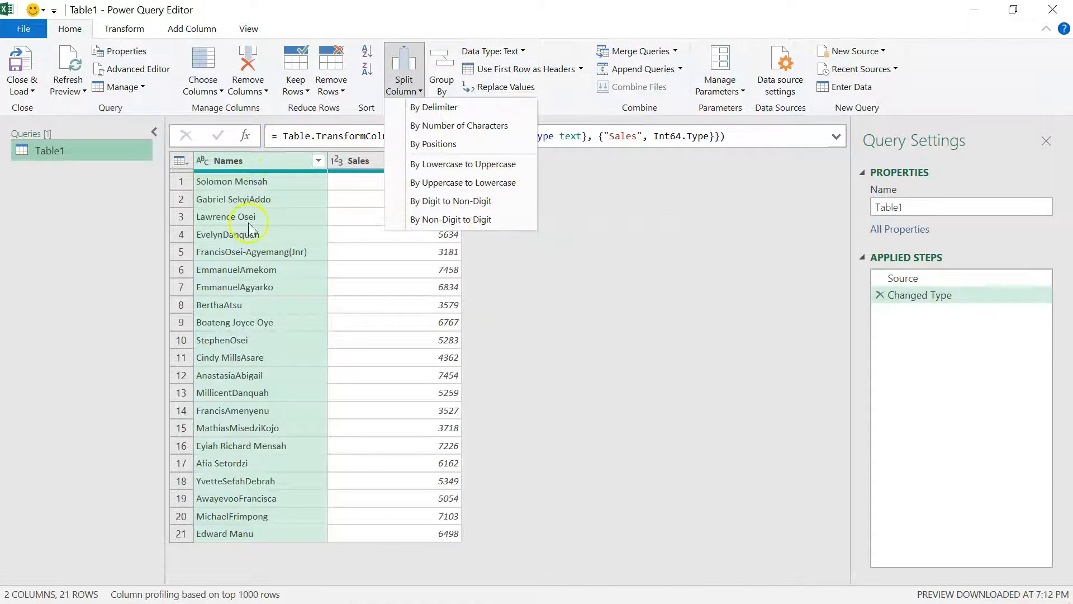
click(427, 167)
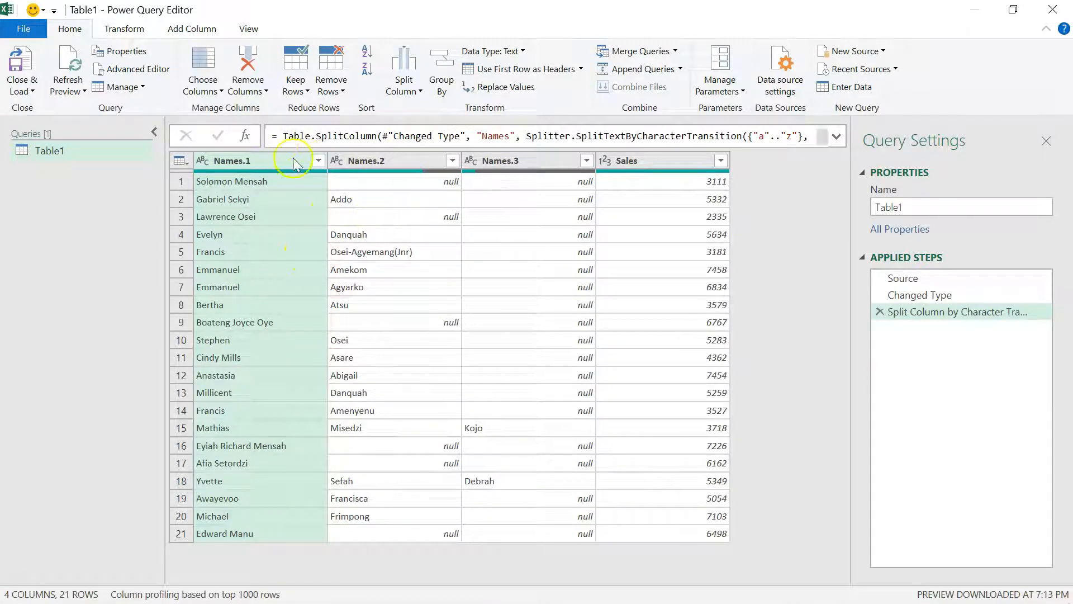
- Merge the Names.1, Names.2 and Names.3 columns with a space separator into one column called Names
mouse_move(523, 174)
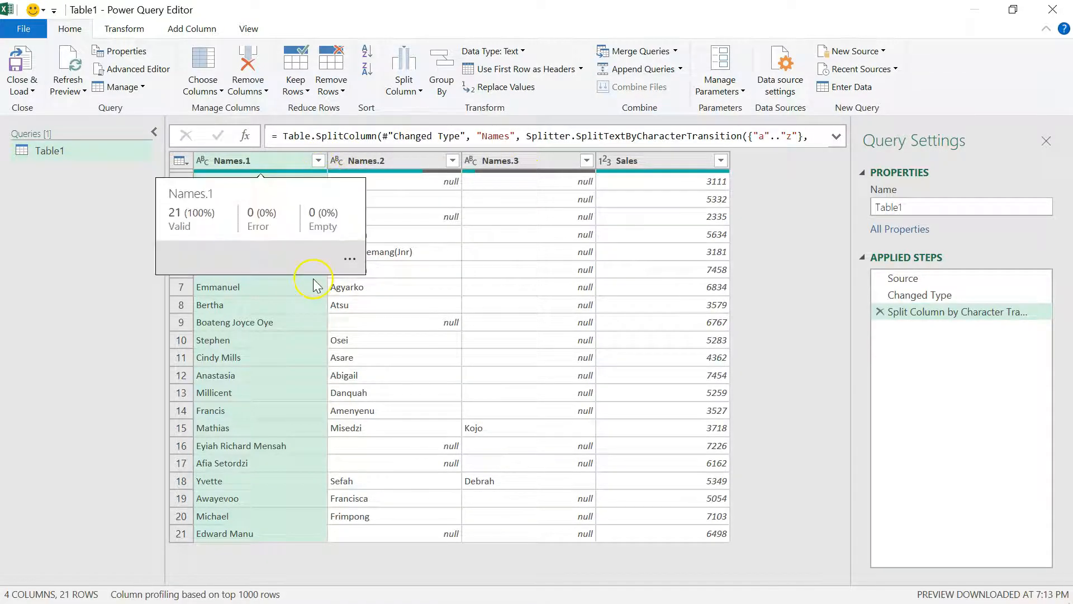
ctrl+click(367, 160)
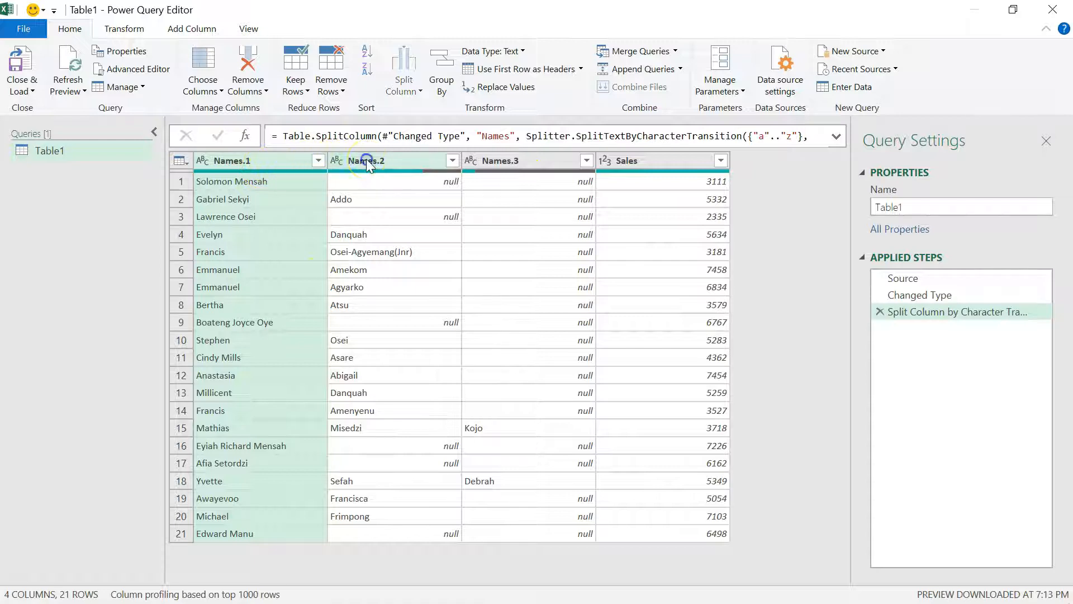
ctrl+click(517, 162)
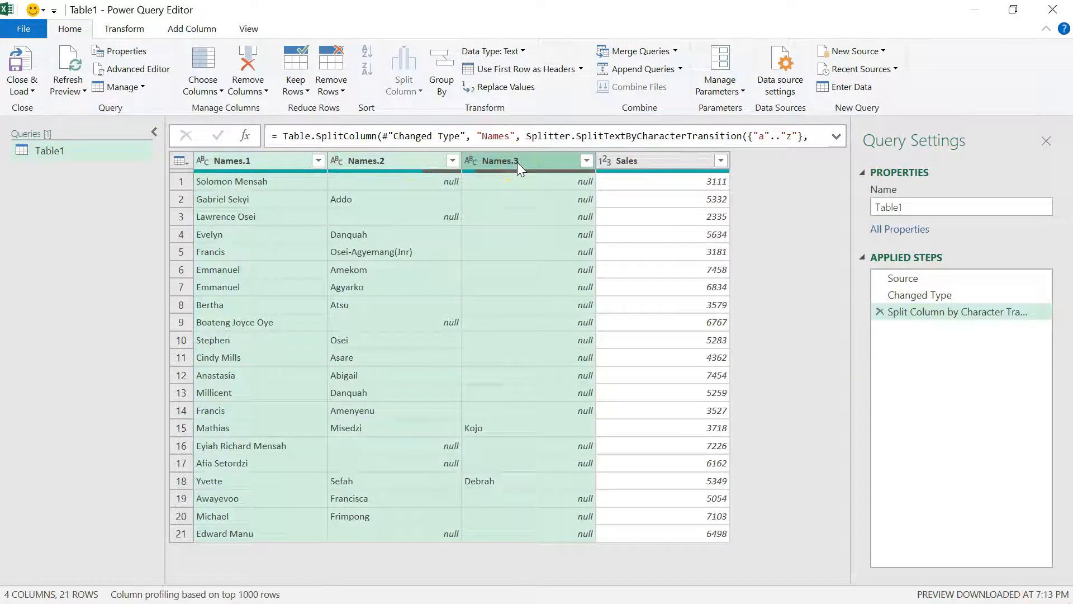
right_click(518, 162)
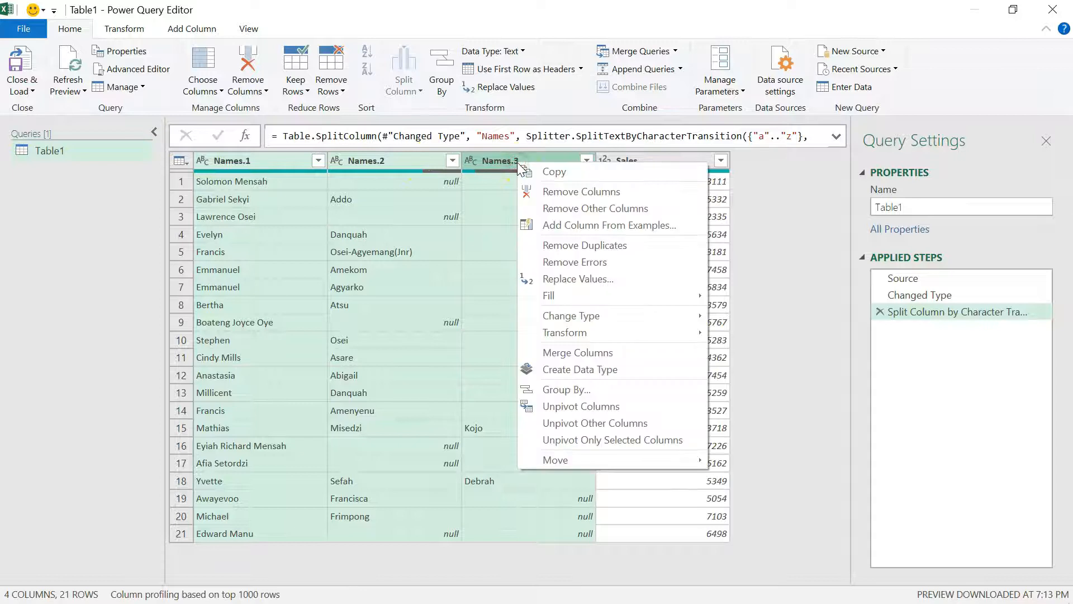
click(571, 354)
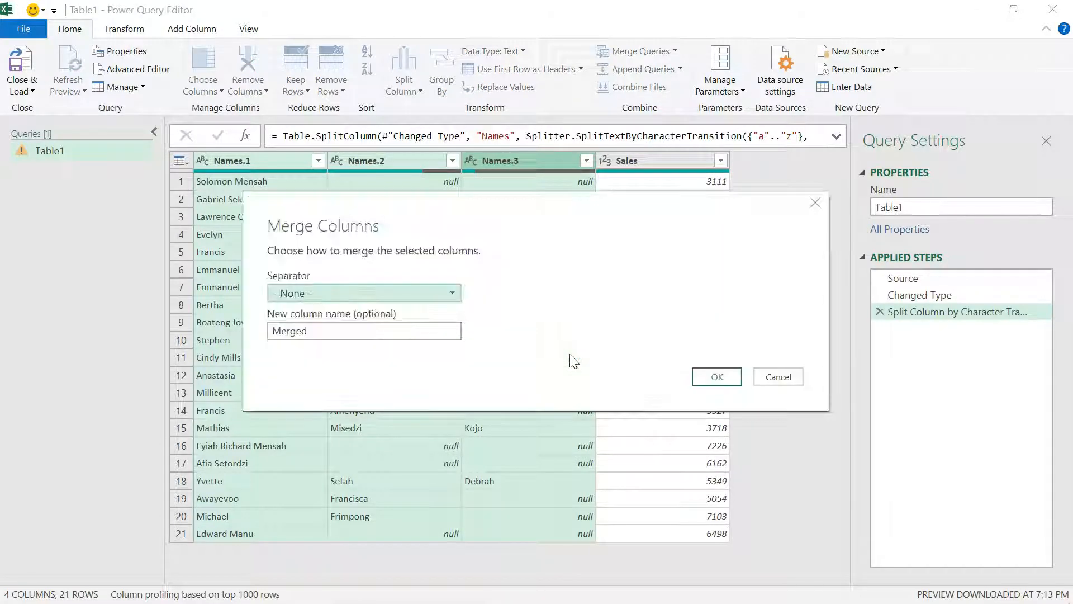
click(449, 293)
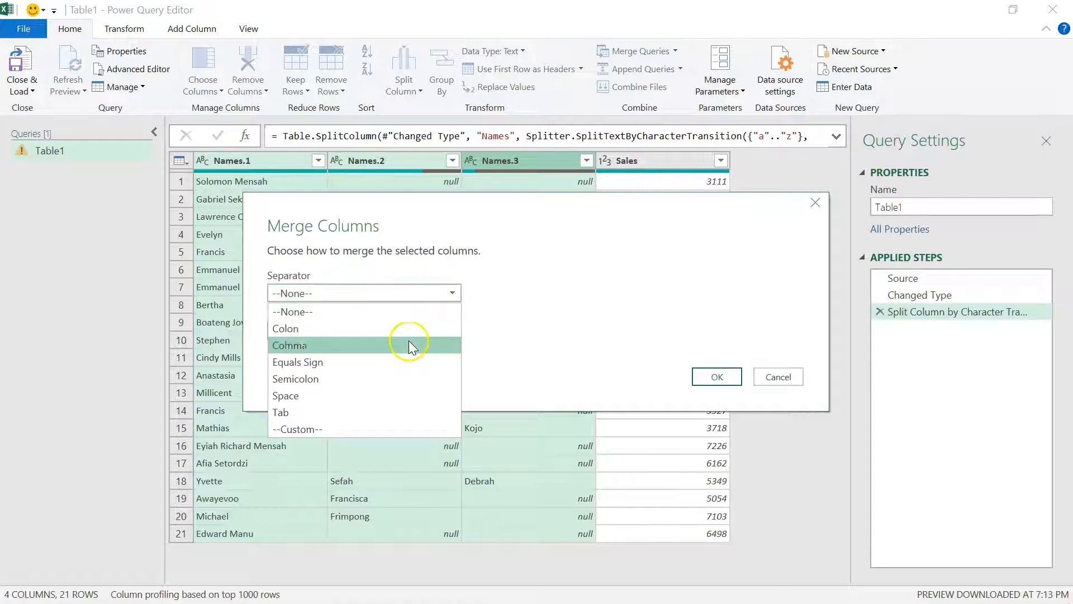
click(397, 396)
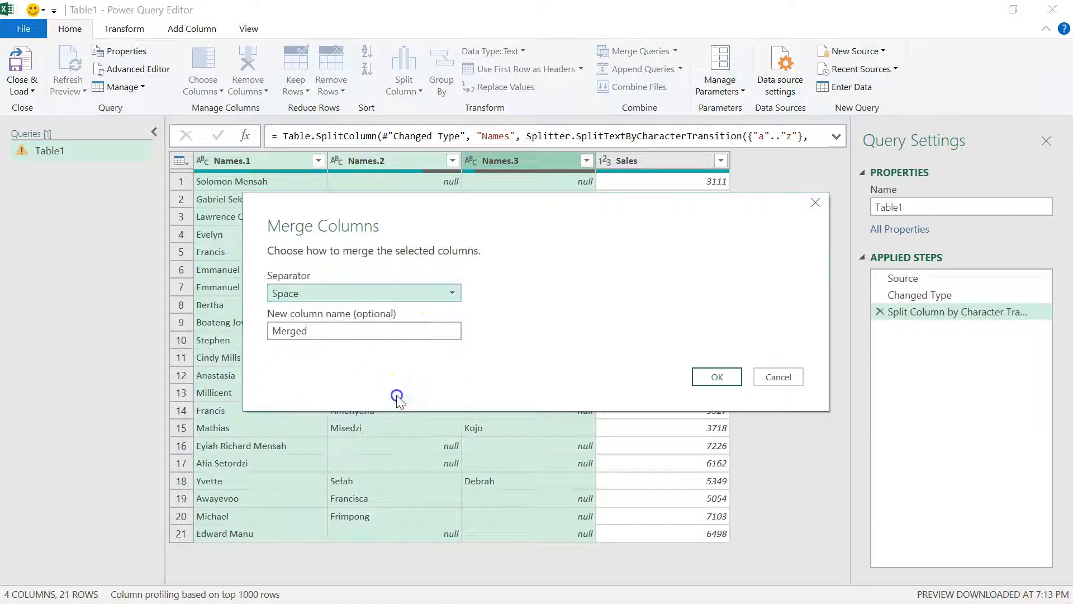
click(324, 334)
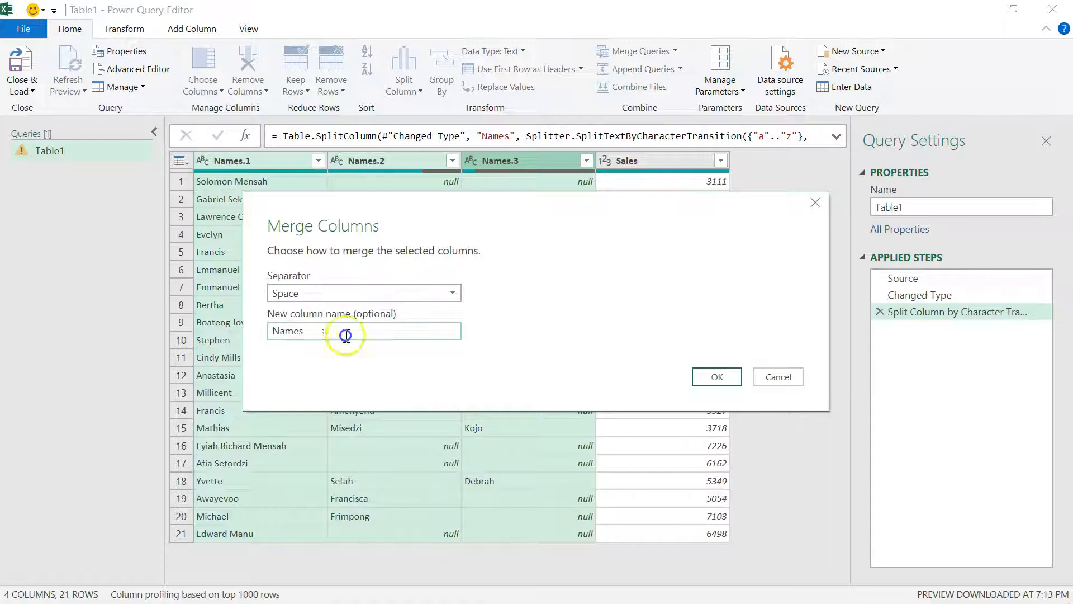
click(705, 377)
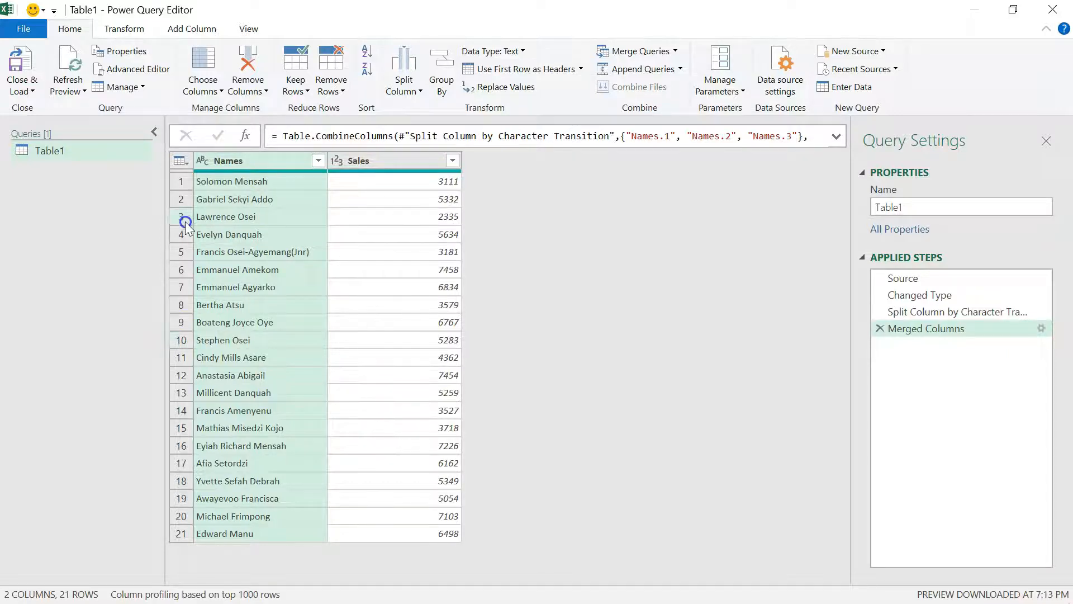
- Close the query editor and load the query result as a table on a new worksheet
click(24, 91)
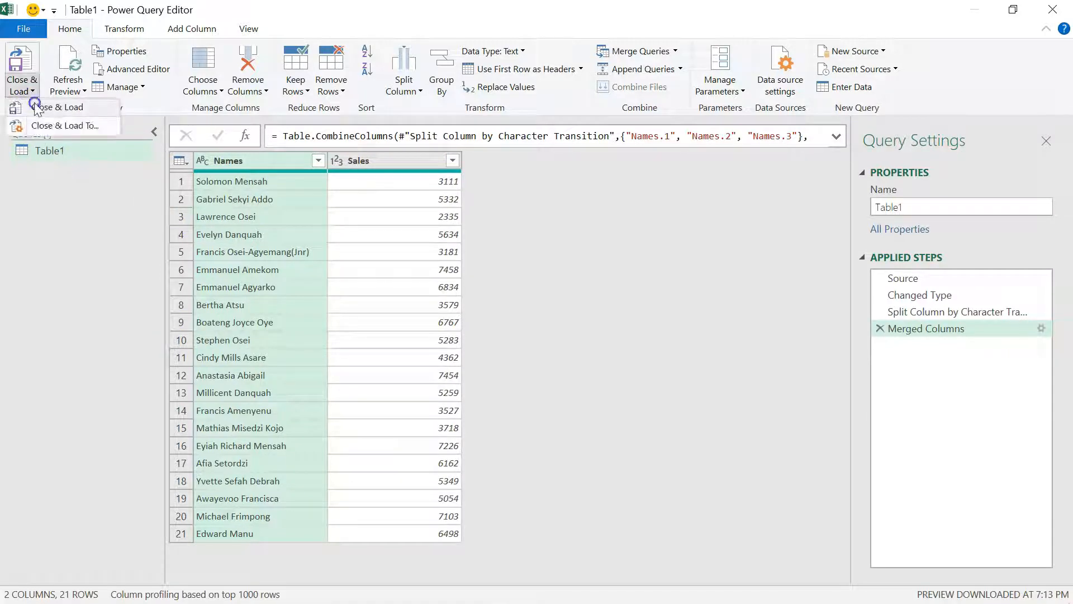
click(59, 123)
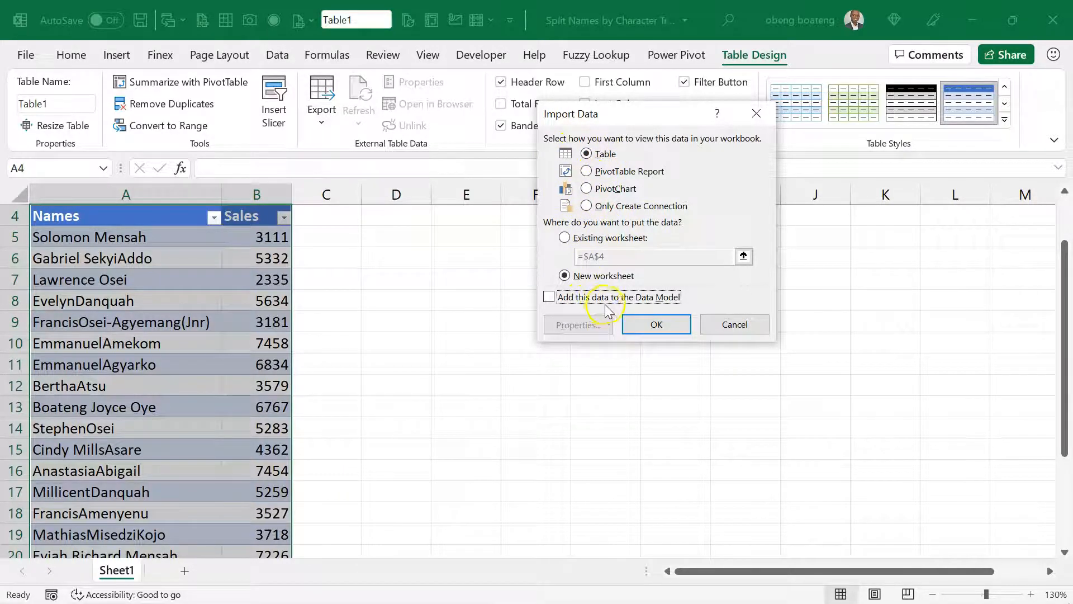
click(655, 324)
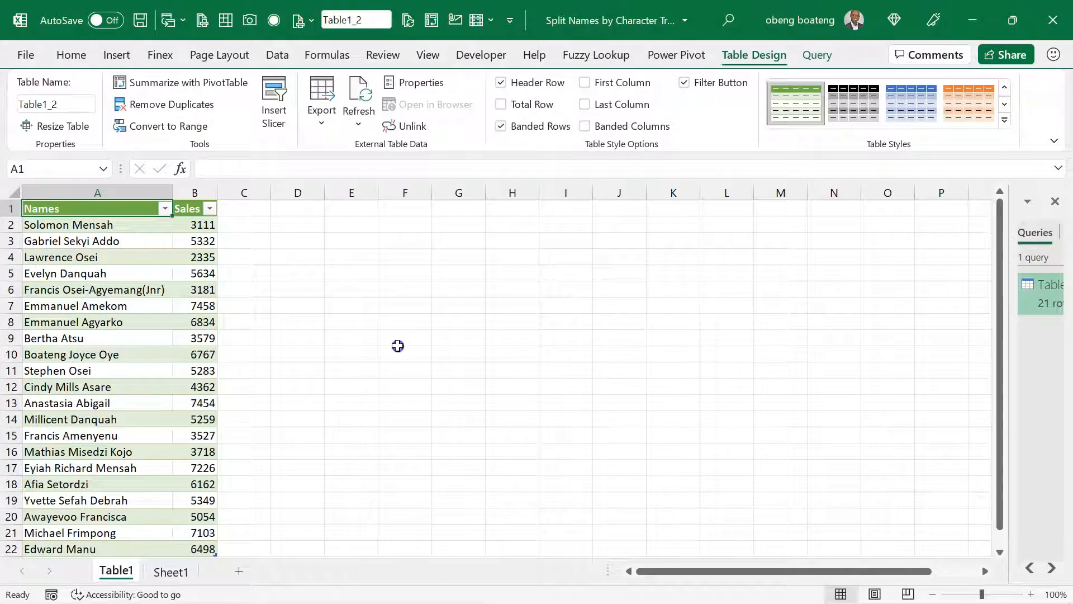
- Review the Names column of the loaded table down to its last row for correct spacing between names
scroll(398, 345, up, 9)
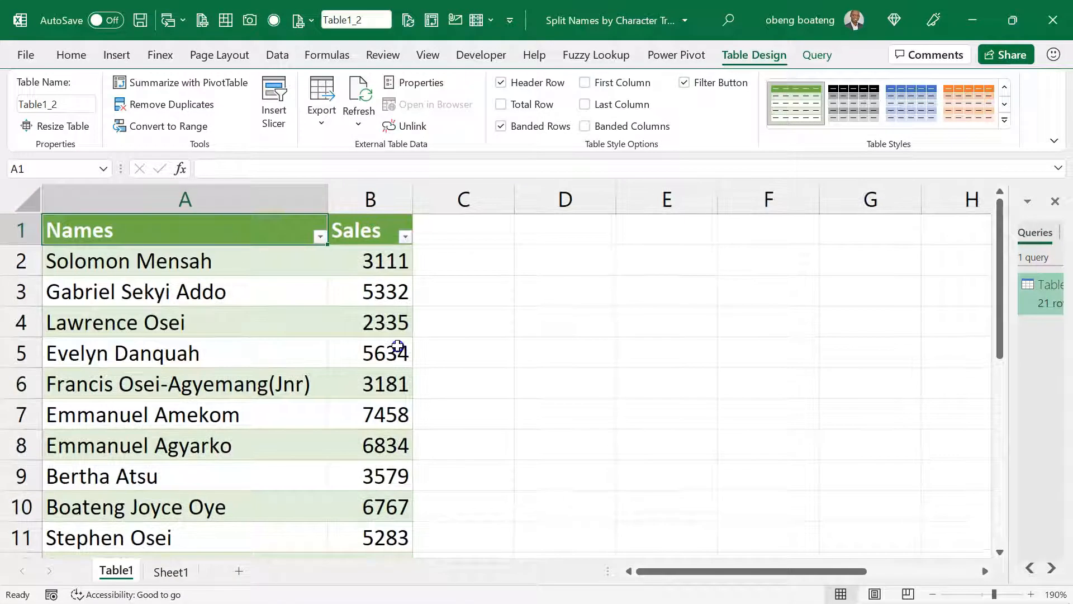
click(192, 352)
key(Down)
key(Down)
key(Down)
key(Down)
key(Down)
key(Down)
key(Down)
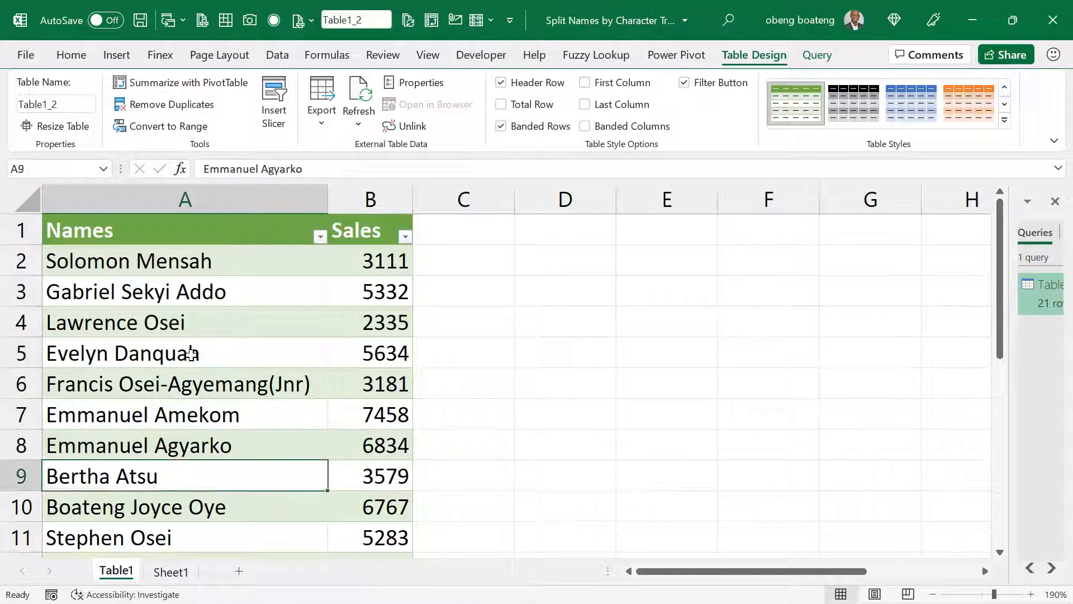
key(Down)
key(Down)
key(Down)
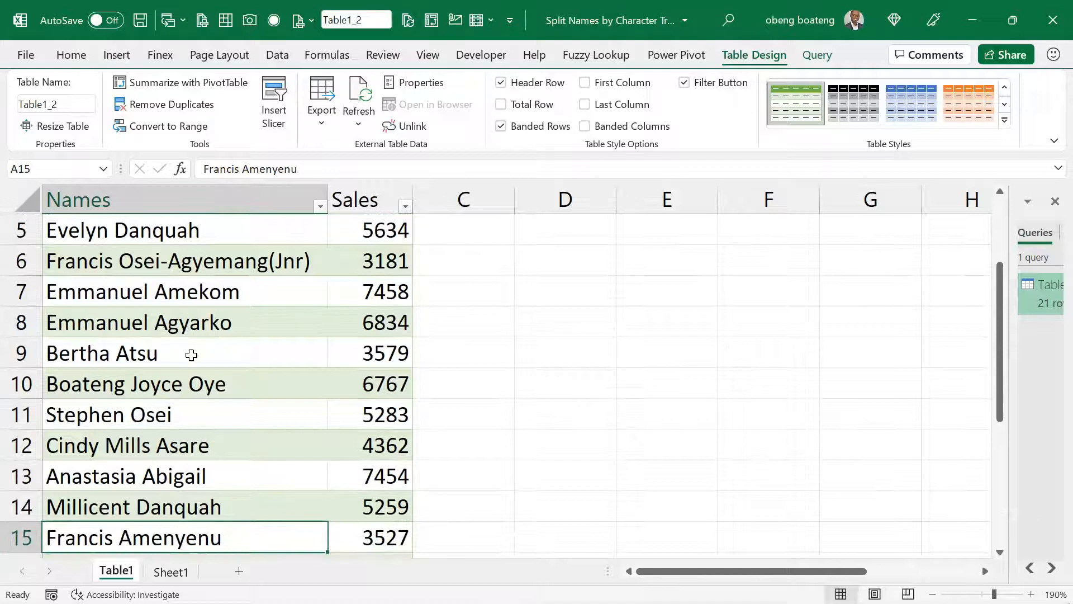
key(Down)
key(Down)
key(Down)
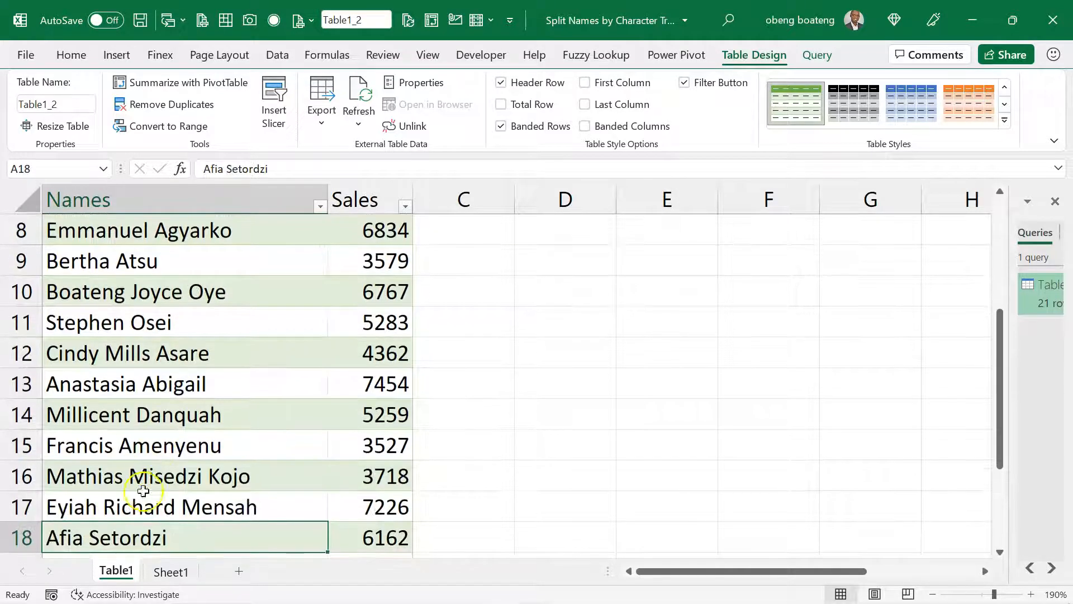
click(143, 496)
key(Down)
key(Down)
key(Down)
key(Down)
key(Down)
key(Down)
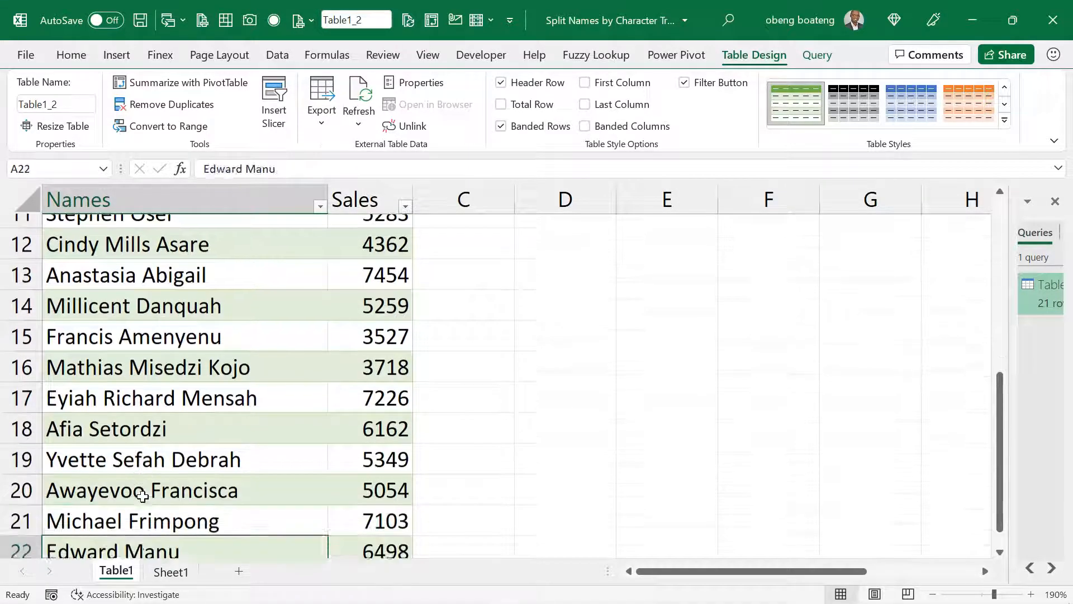
key(Up)
key(Up)
key(Up)
key(Up)
key(Up)
key(Up)
key(Up)
key(Up)
key(Up)
key(Up)
key(Up)
key(Up)
key(Up)
key(Up)
key(Up)
key(Up)
key(Up)
key(Up)
key(Up)
key(Up)
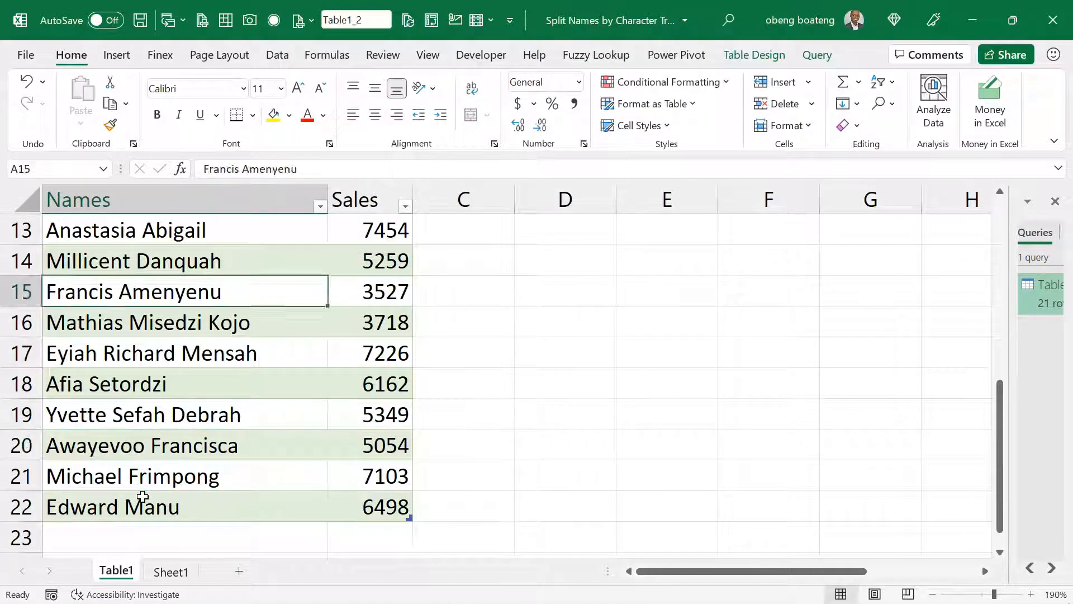